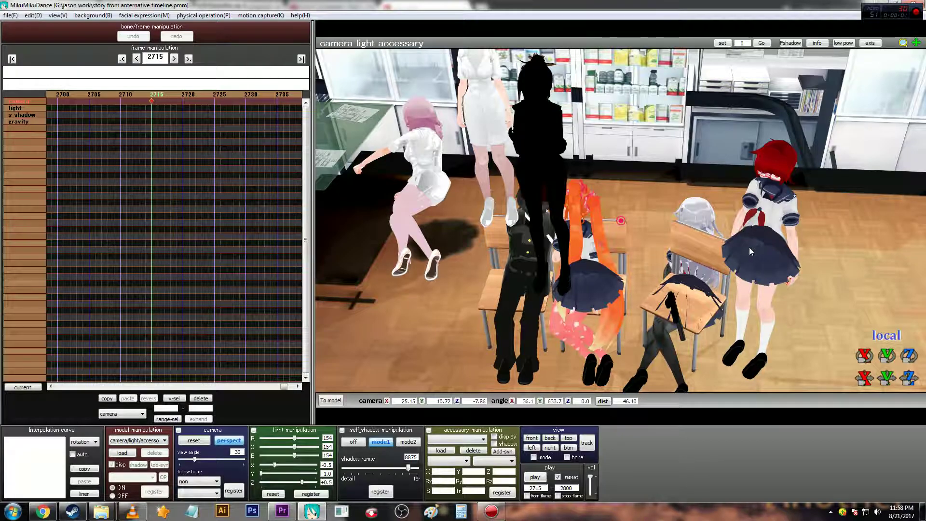
- Orbit, pan and zoom around the classroom to inspect the characters and the red-haired girl
mouse_move(749, 247)
right_mouse_down()
mouse_move(645, 248)
mouse_move(644, 262)
mouse_move(718, 260)
mouse_move(795, 243)
mouse_move(793, 229)
mouse_move(709, 223)
mouse_move(750, 218)
mouse_move(638, 227)
right_mouse_up()
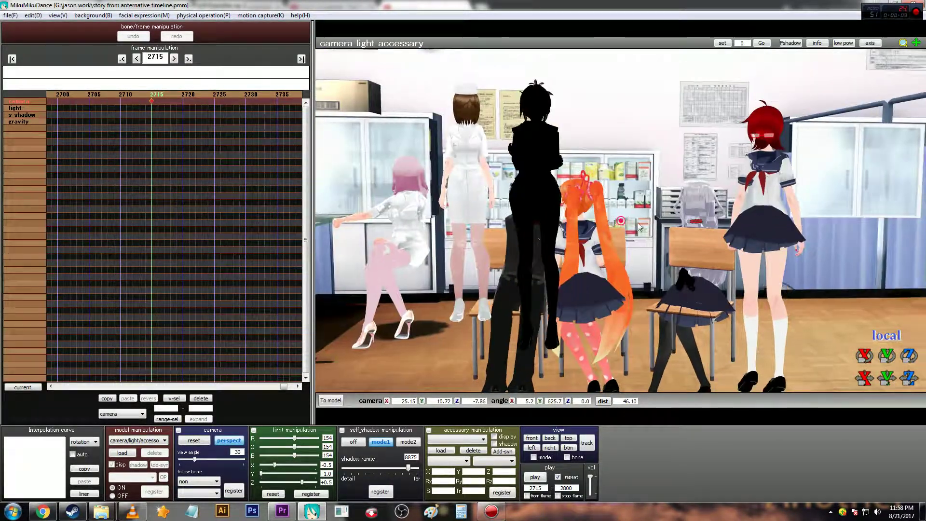
middle_click_drag(639, 226, 585, 145)
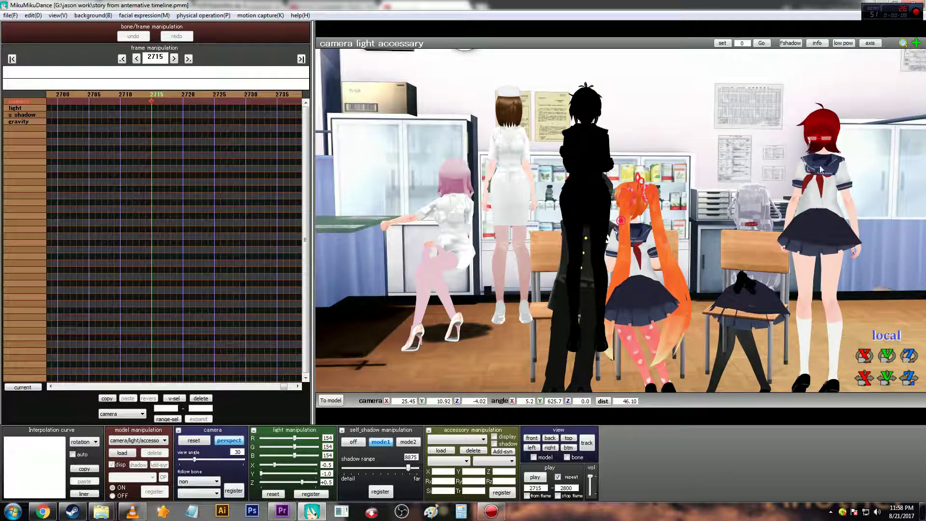
scroll(874, 147, "up", 3)
scroll(885, 143, "up", 2)
right_click_drag(885, 143, 814, 158)
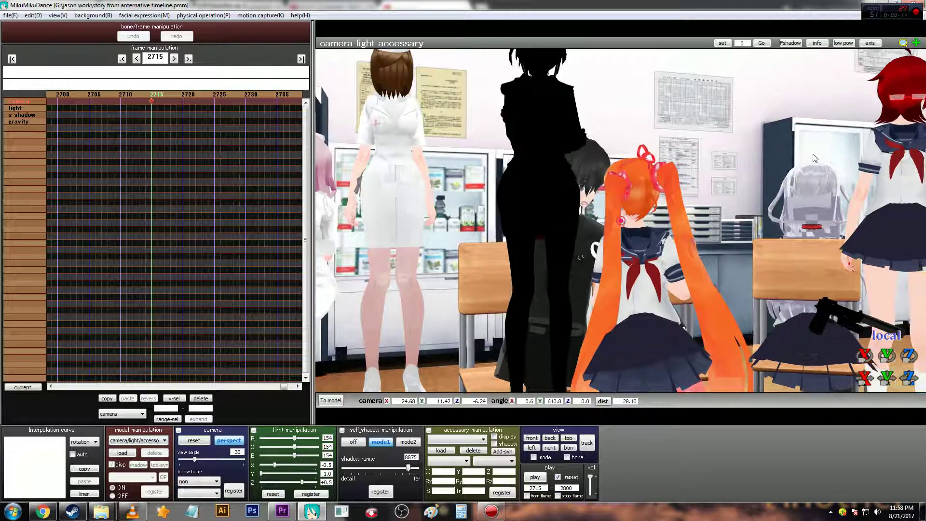
mouse_move(814, 158)
middle_mouse_down()
mouse_move(784, 157)
mouse_move(770, 184)
middle_mouse_up()
scroll(785, 156, "up", 5)
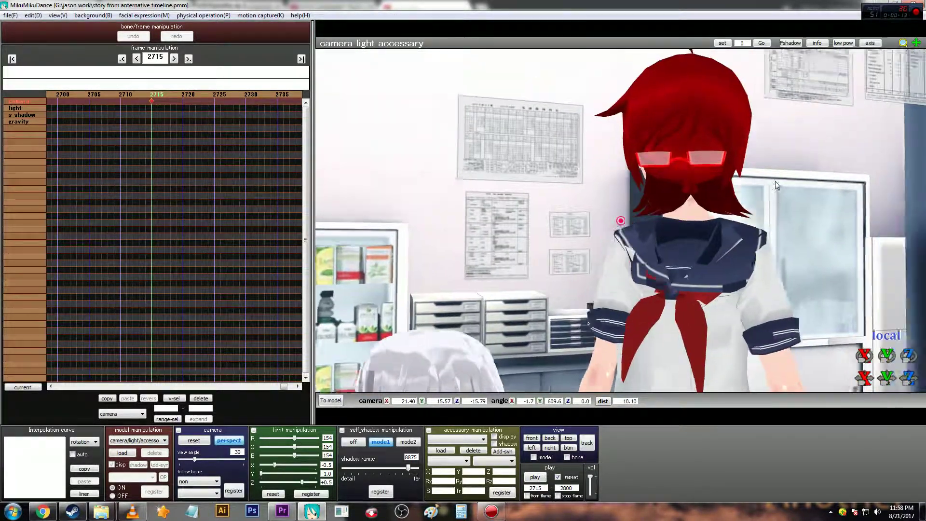
mouse_move(774, 181)
right_mouse_down()
mouse_move(714, 226)
mouse_move(651, 249)
mouse_move(661, 272)
right_mouse_up()
scroll(769, 187, "down", 8)
scroll(768, 188, "down", 7)
middle_click_drag(662, 270, 753, 198)
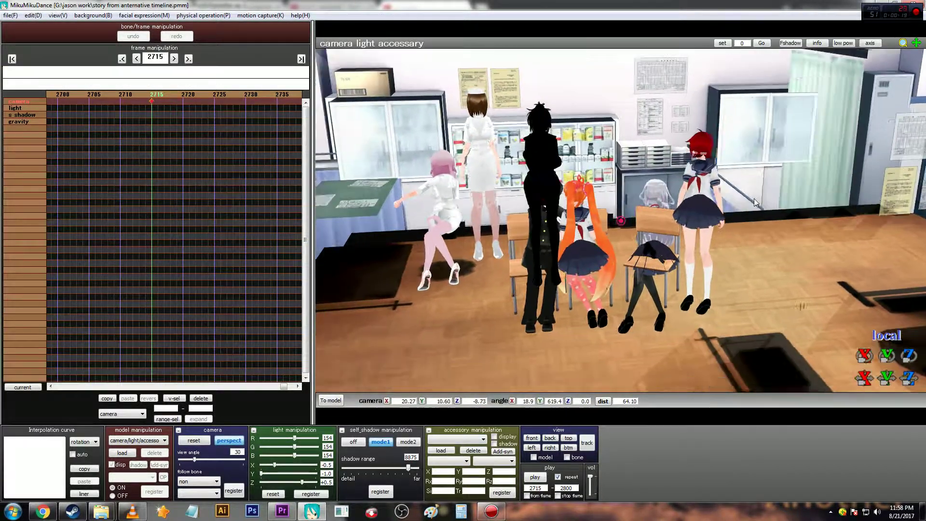
mouse_move(753, 198)
right_mouse_down()
mouse_move(793, 182)
mouse_move(897, 207)
mouse_move(521, 254)
mouse_move(414, 224)
mouse_move(473, 187)
mouse_move(361, 189)
mouse_move(545, 226)
right_mouse_up()
- Start a new empty project, discarding the current scene
key("alt")
key("f")
key("n")
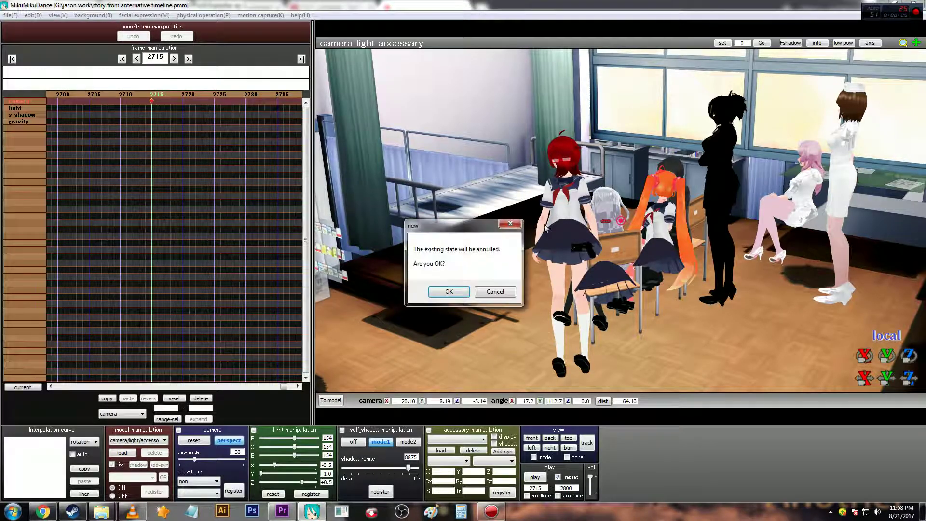
left_click(448, 291)
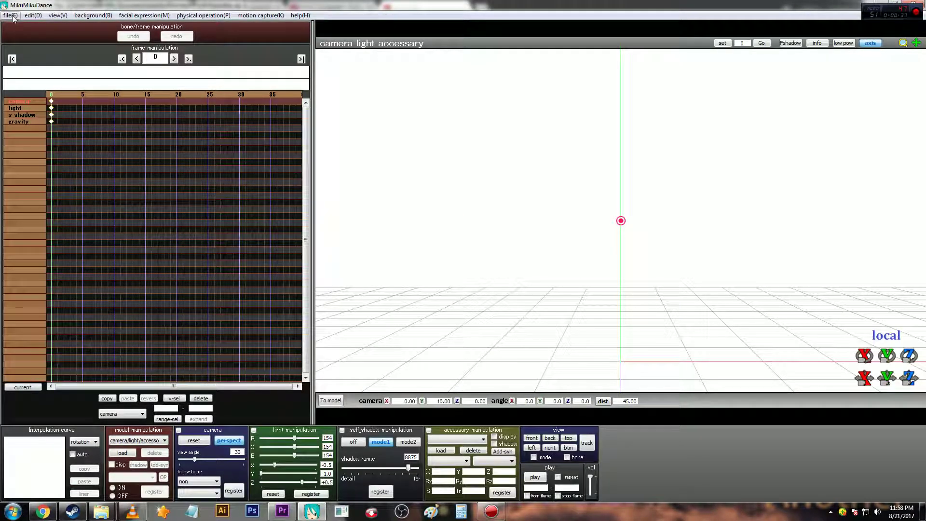
- Open the 'story from anternative timeline.pmm' project file
left_click(13, 18)
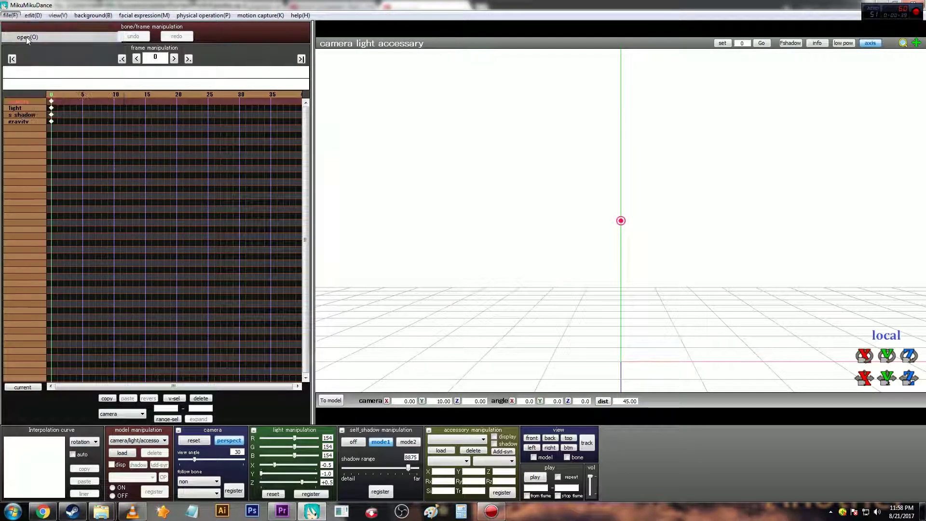
left_click(833, 144)
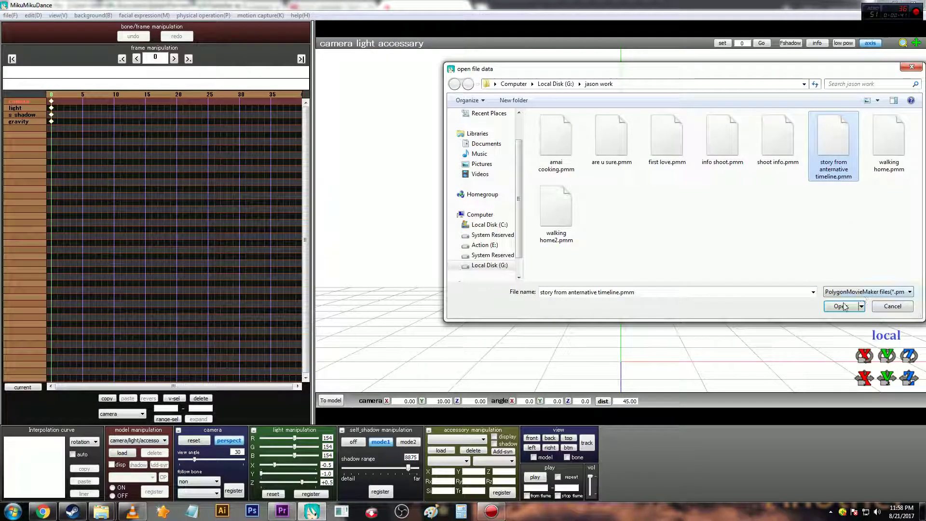
left_click(840, 306)
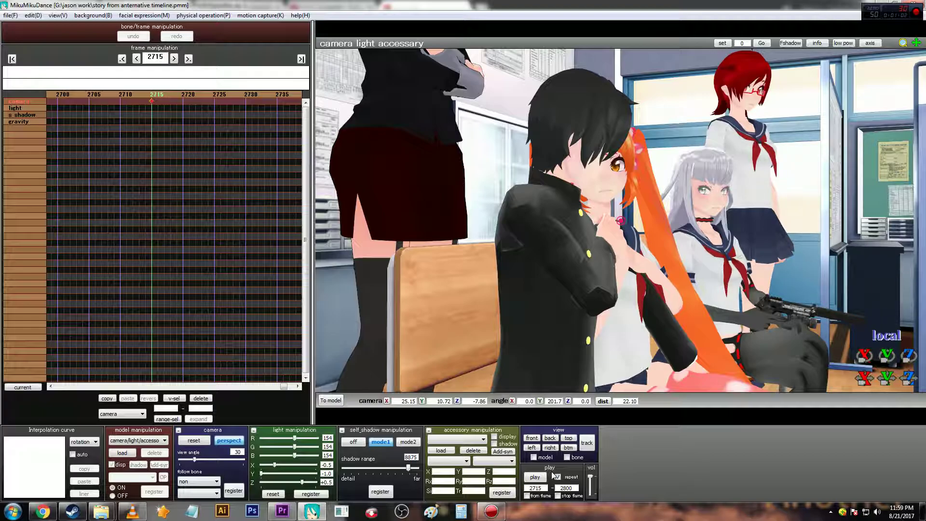
- Orbit the viewport to check the reloaded infirmary characters from a new angle
mouse_move(610, 342)
right_mouse_down()
mouse_move(546, 235)
mouse_move(441, 226)
mouse_move(546, 247)
mouse_move(588, 215)
mouse_move(629, 245)
mouse_move(636, 238)
right_mouse_up()
scroll(470, 229, "down", 5)
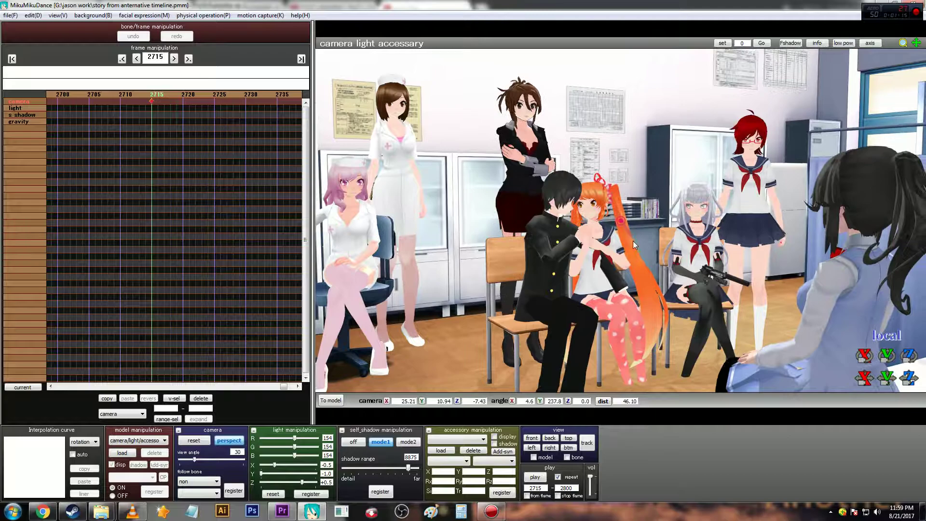
middle_click_drag(632, 241, 631, 233)
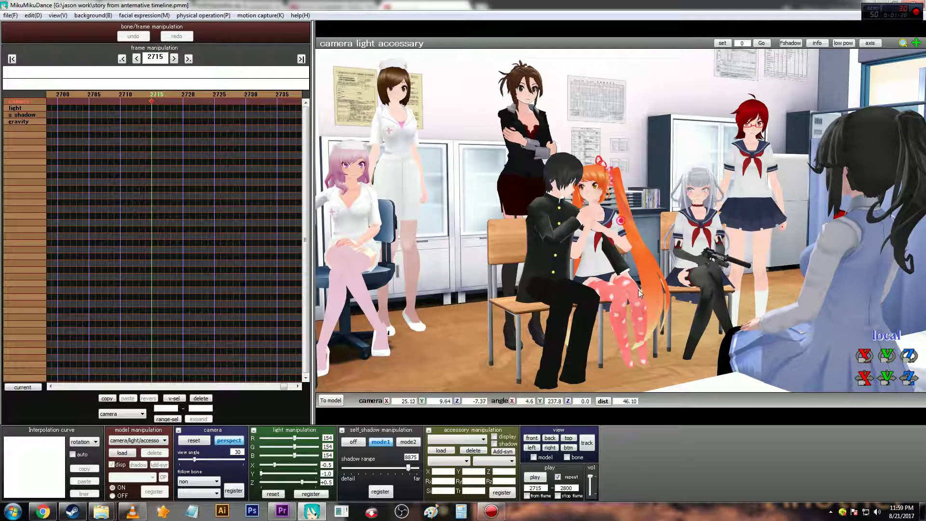
scroll(639, 283, "up", 2)
scroll(639, 278, "up", 3)
middle_click_drag(639, 270, 640, 225)
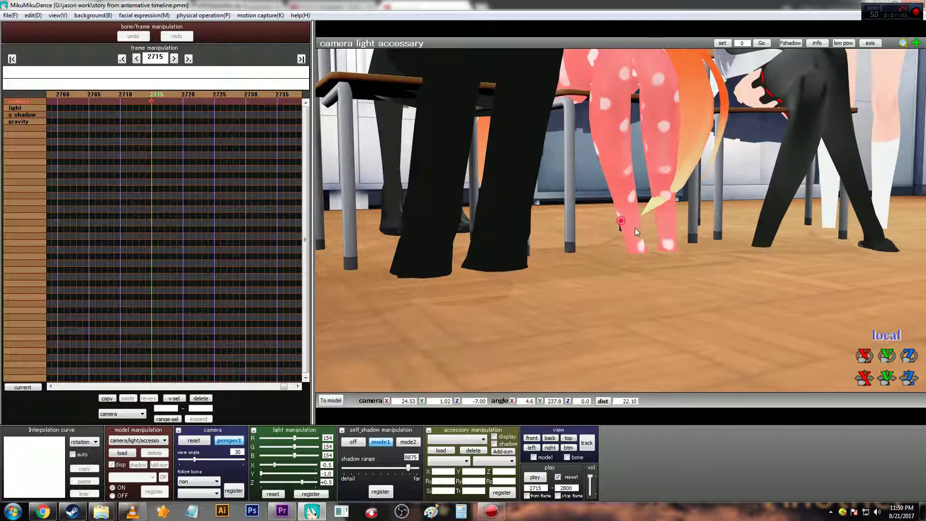
middle_click_drag(652, 165, 647, 242)
right_click_drag(647, 242, 580, 233)
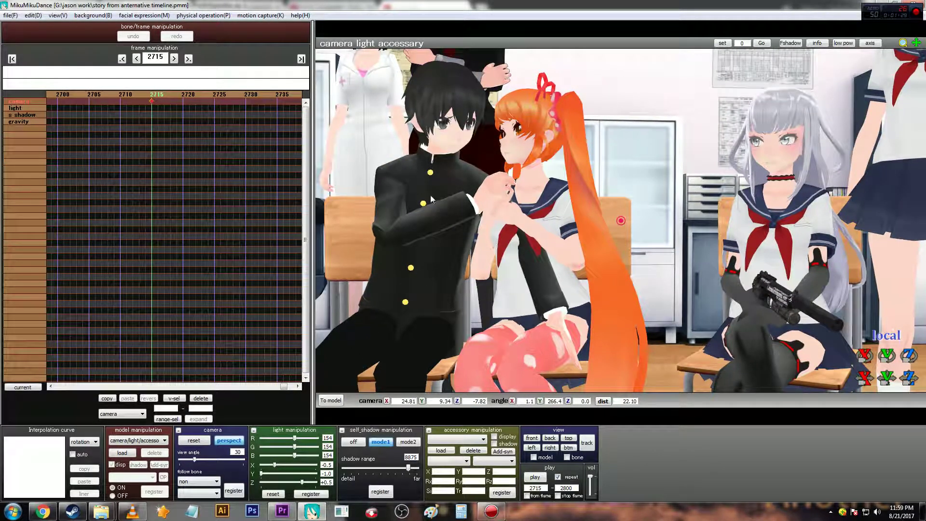
scroll(540, 244, "down", 5)
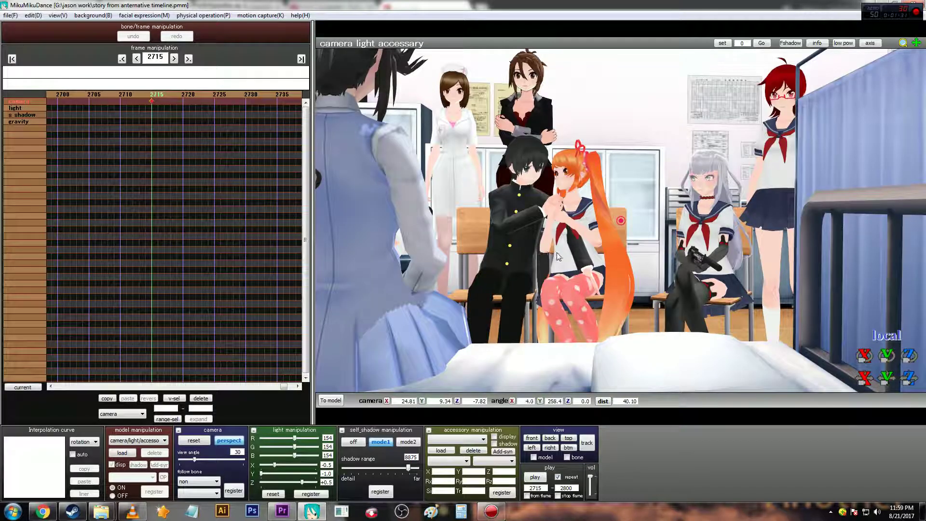
right_click_drag(556, 253, 561, 250)
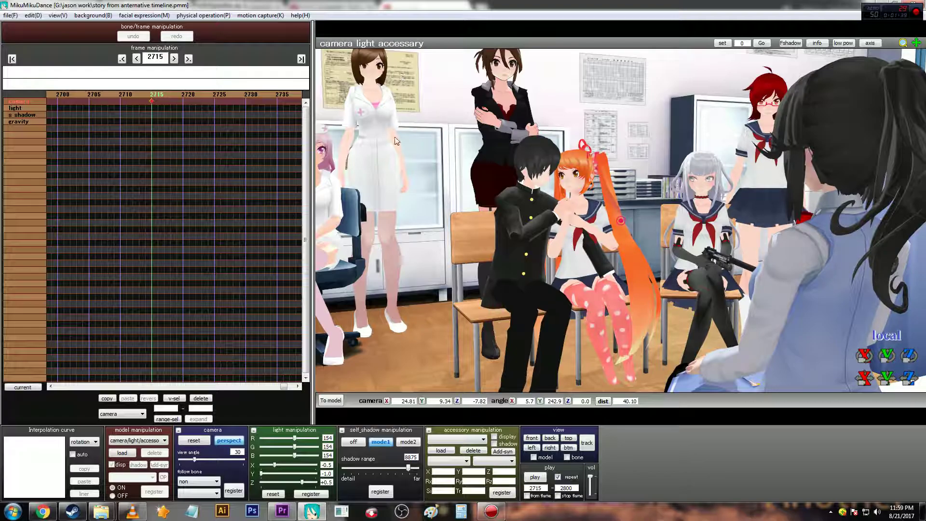
middle_click_drag(395, 141, 416, 141)
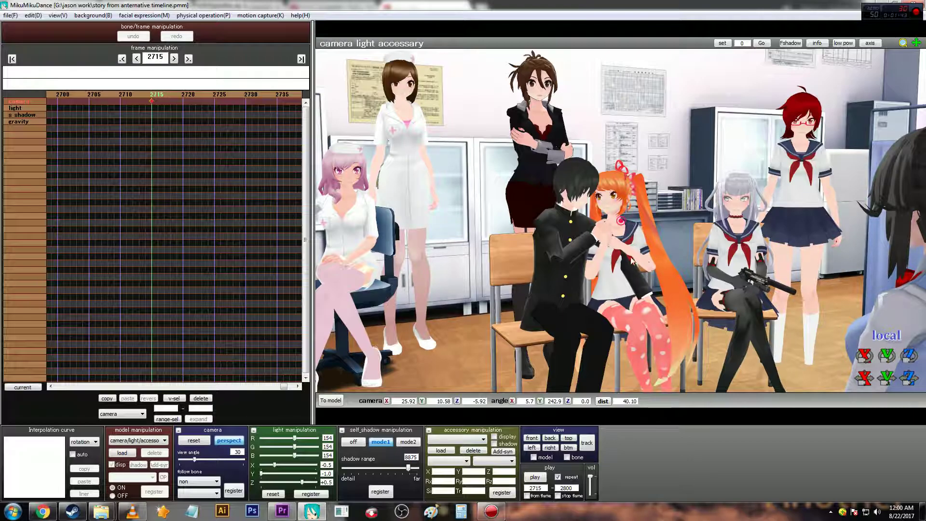
right_click_drag(611, 249, 610, 246)
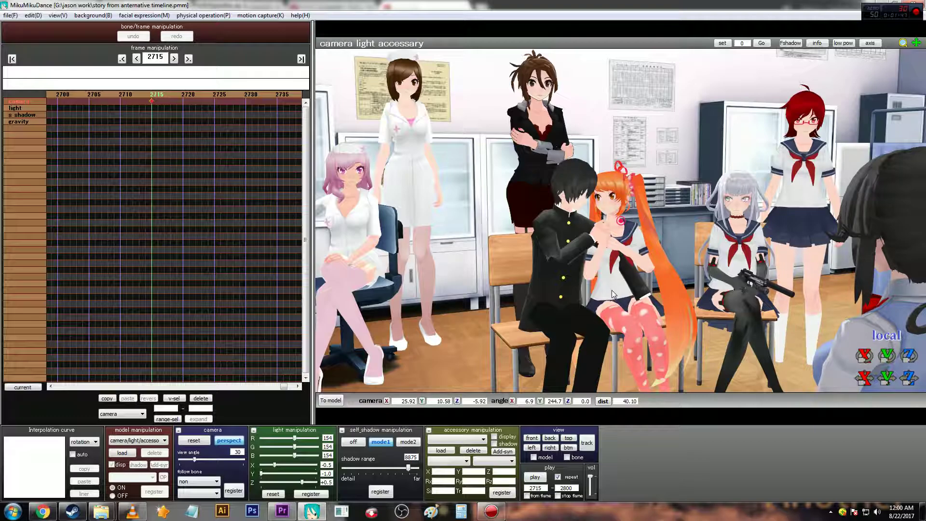
right_click_drag(611, 291, 524, 229)
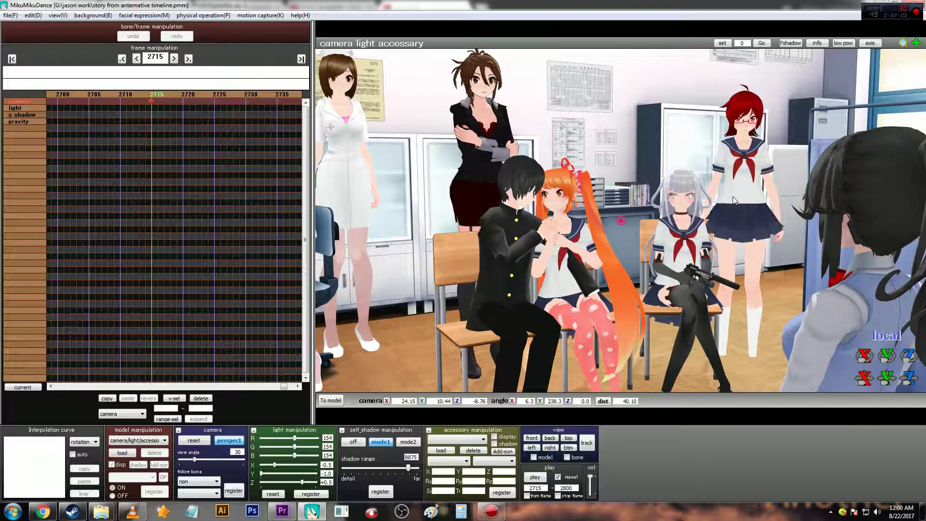
right_click_drag(729, 197, 706, 215)
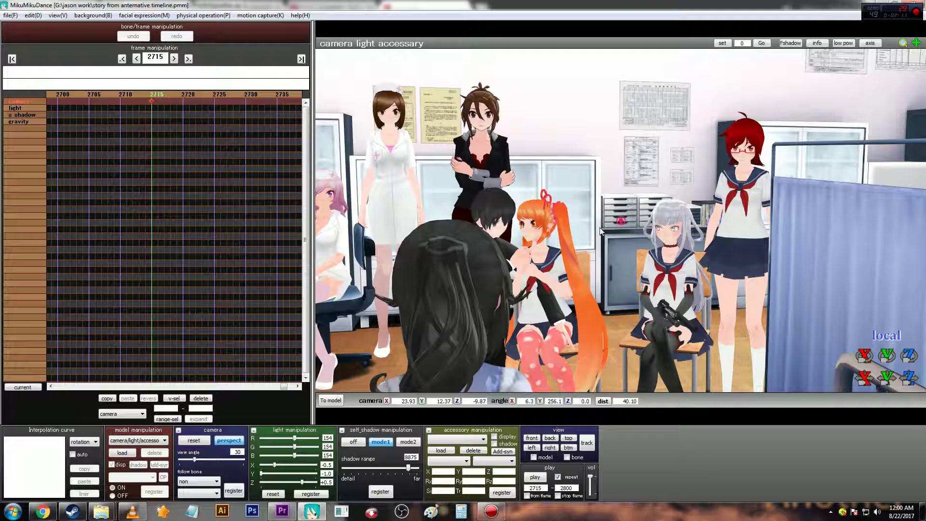
middle_click_drag(514, 222, 571, 211)
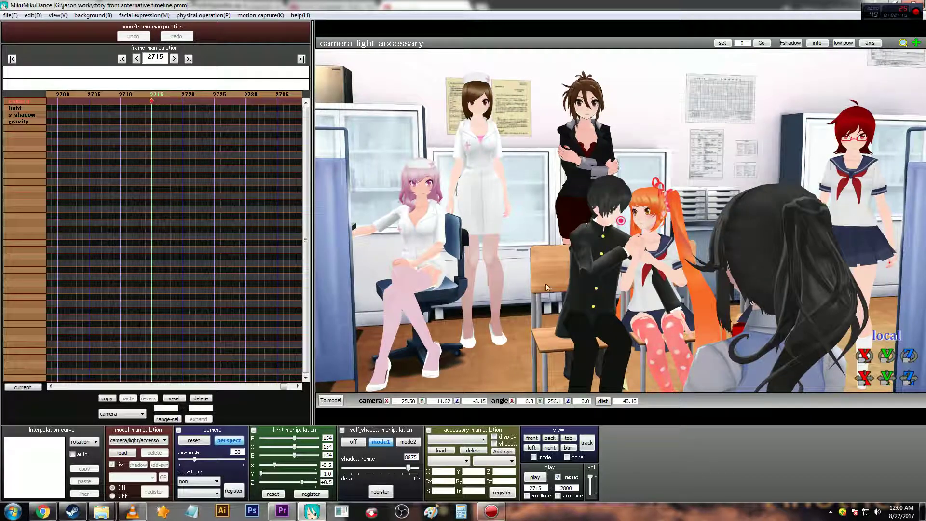
mouse_move(699, 228)
middle_mouse_down()
mouse_move(677, 207)
mouse_move(792, 343)
middle_mouse_up()
right_click_drag(540, 232, 564, 248)
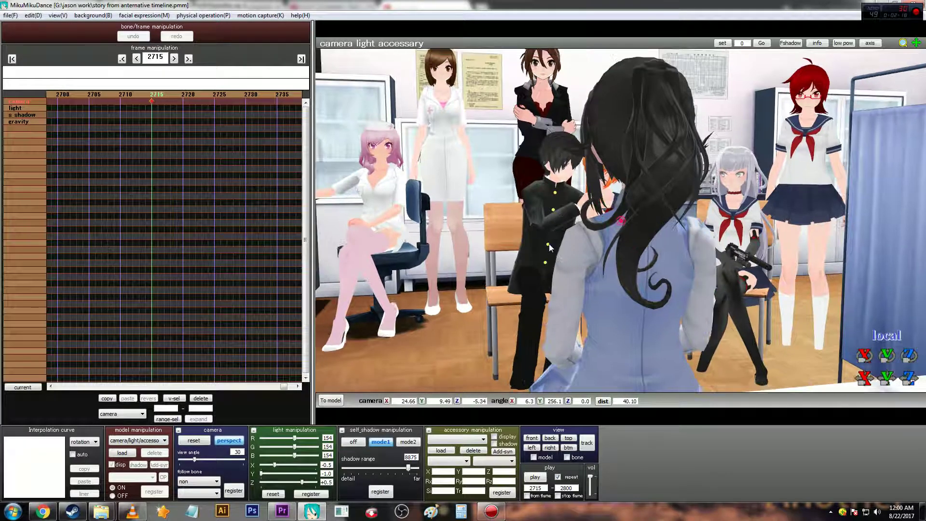